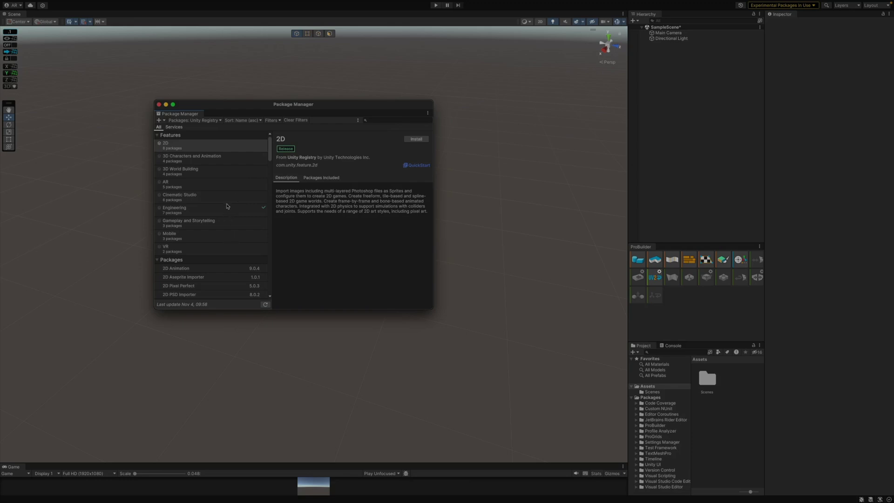
Check the ways to add a package from the Package Manager's + menu
{"action": "left_click", "coordinate": [163, 120]}
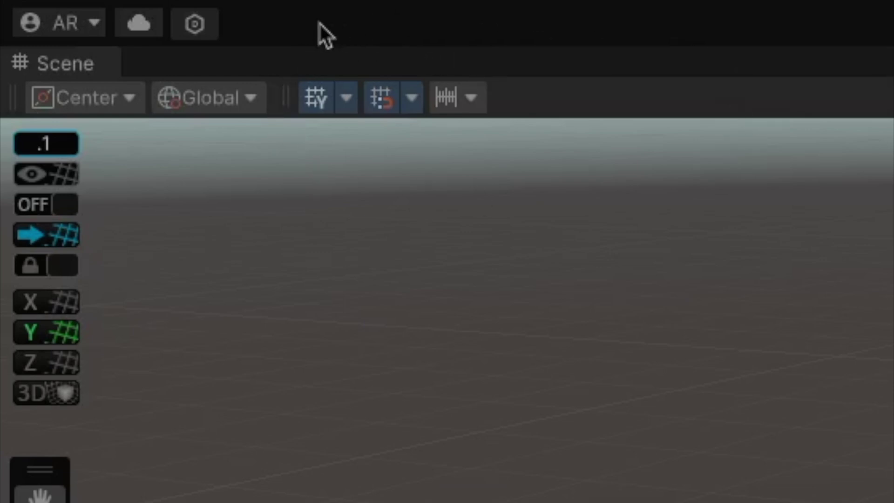
Inspect the Grid Visual, Grid Snapping and Increment Snapping dropdowns, then enable grid display and increment snapping
{"action": "left_click", "coordinate": [347, 98]}
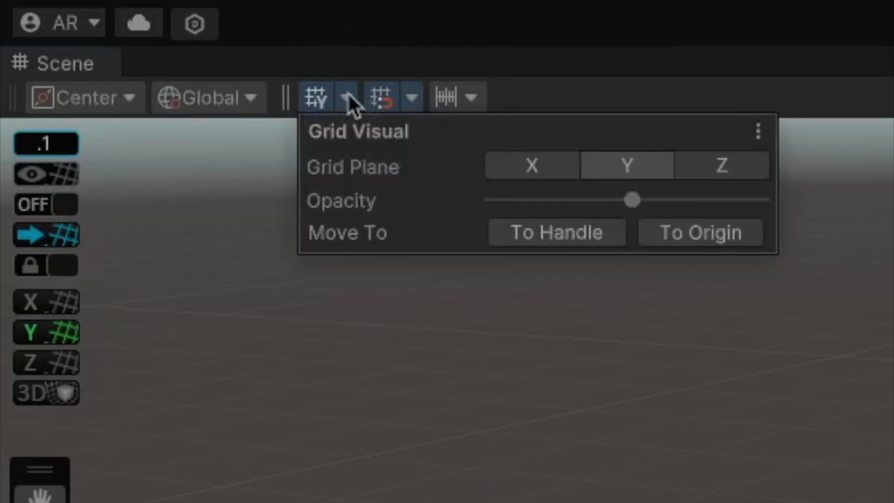
{"action": "left_click", "coordinate": [413, 98]}
{"action": "left_click", "coordinate": [471, 98]}
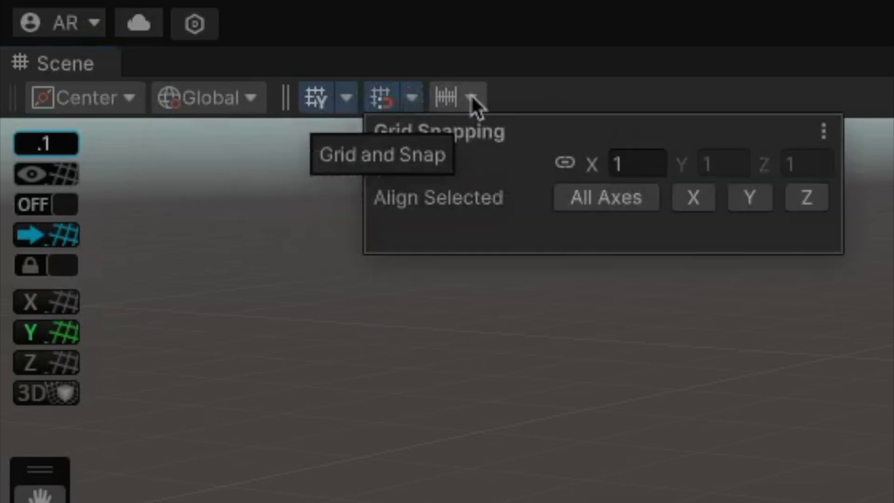
{"action": "left_click", "coordinate": [472, 98]}
{"action": "left_click", "coordinate": [411, 99]}
{"action": "left_click", "coordinate": [381, 100]}
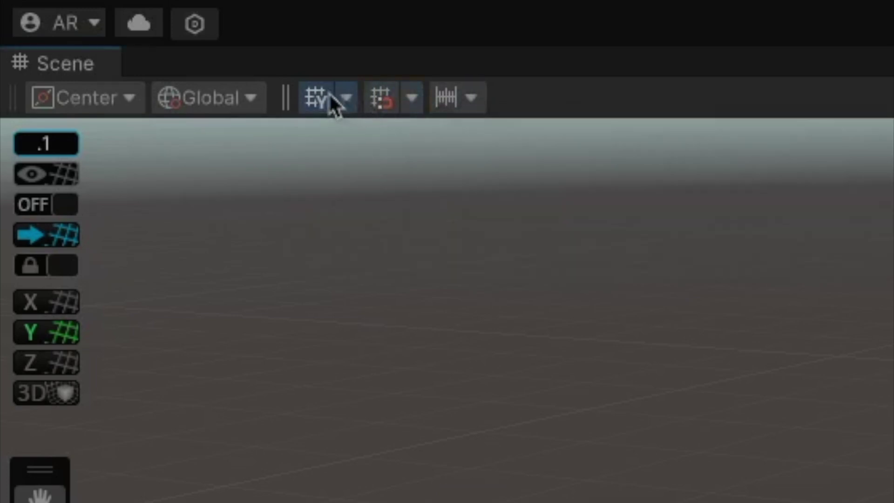
{"action": "left_click", "coordinate": [317, 98]}
{"action": "left_click", "coordinate": [382, 98]}
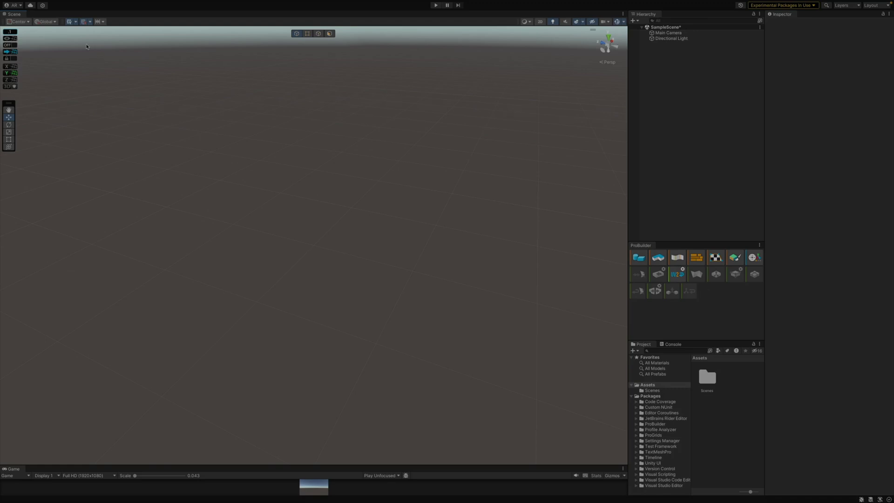
Try the grid on the X and Z planes, return it to Y, lower its opacity and center it at origin
{"action": "left_click", "coordinate": [75, 21]}
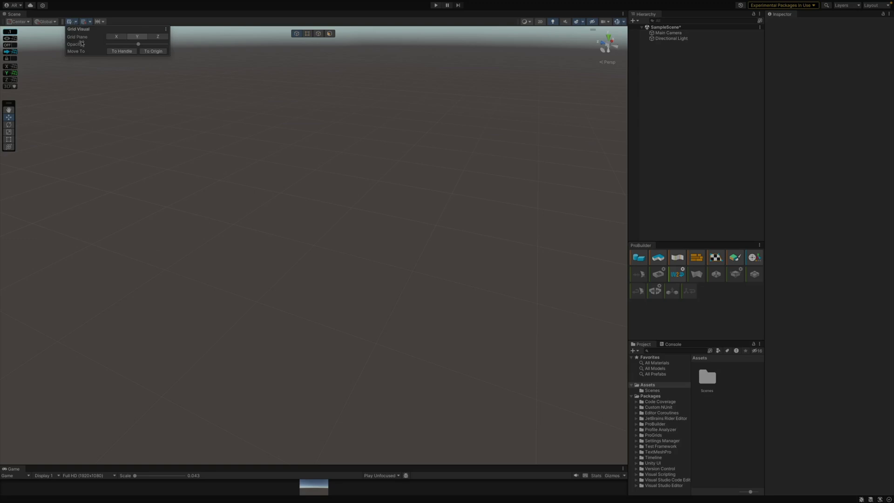
{"action": "left_click", "coordinate": [114, 37]}
{"action": "left_click", "coordinate": [159, 37]}
{"action": "left_click", "coordinate": [137, 36]}
{"action": "mouse_move", "coordinate": [138, 46]}
{"action": "left_mouse_down"}
{"action": "mouse_move", "coordinate": [108, 49]}
{"action": "mouse_move", "coordinate": [170, 50]}
{"action": "mouse_move", "coordinate": [139, 49]}
{"action": "left_mouse_up"}
{"action": "left_click", "coordinate": [159, 54]}
Move the grid to the Directional Light's position
{"action": "left_click", "coordinate": [680, 39]}
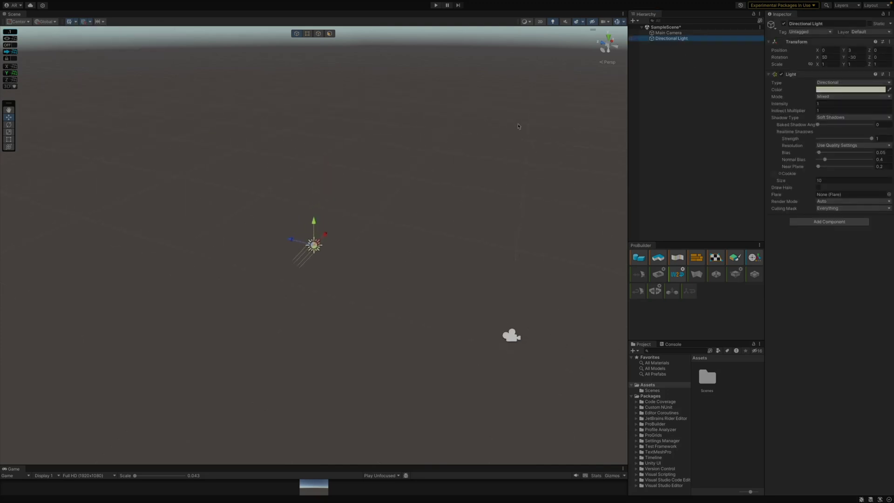
{"action": "scroll", "coordinate": [322, 287], "scroll_direction": "up", "scroll_amount": 5}
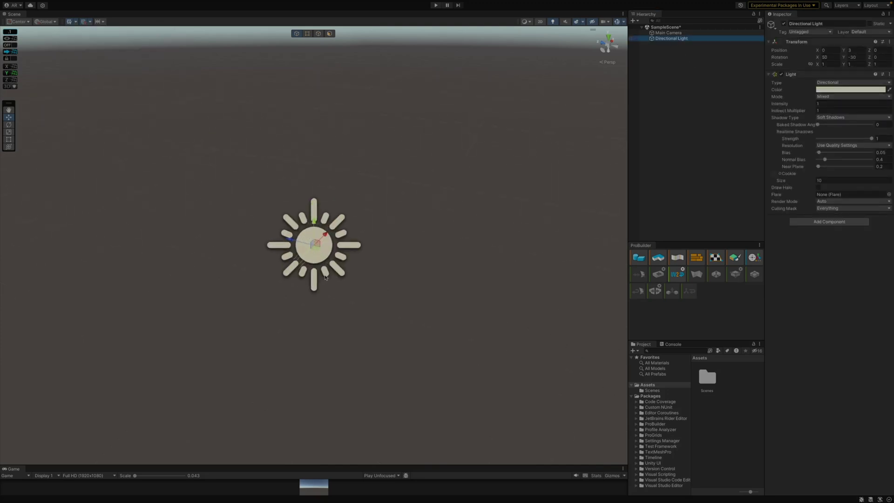
{"action": "left_click", "coordinate": [76, 21]}
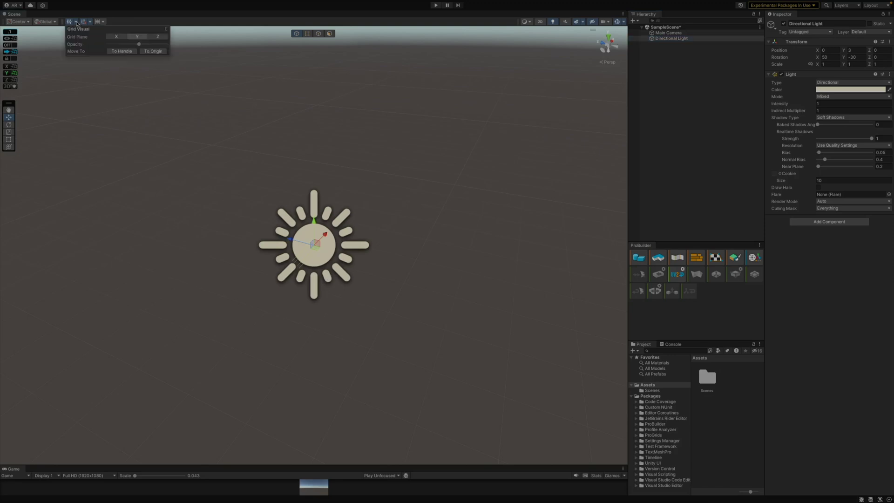
{"action": "left_click", "coordinate": [120, 51]}
Return the grid to the origin, then show the ProGrids grid on X, the floor plane and in 3D
{"action": "left_click", "coordinate": [161, 51]}
{"action": "left_click", "coordinate": [69, 22]}
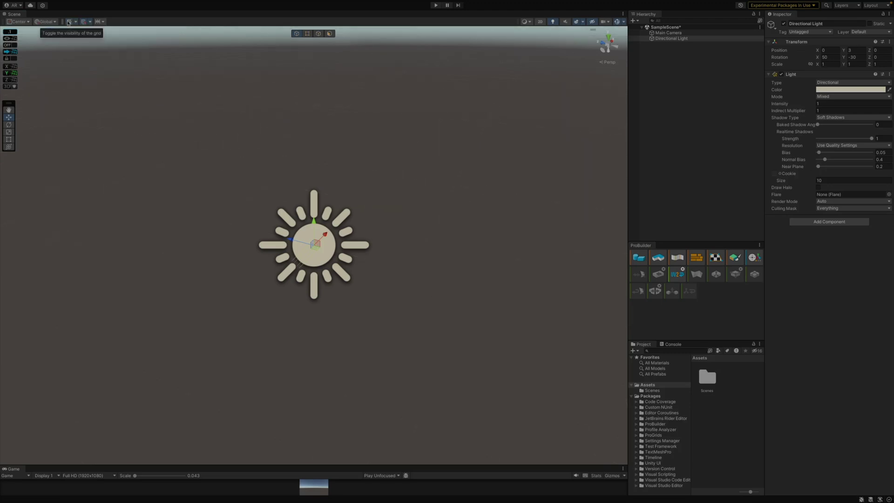
{"action": "left_click", "coordinate": [10, 38]}
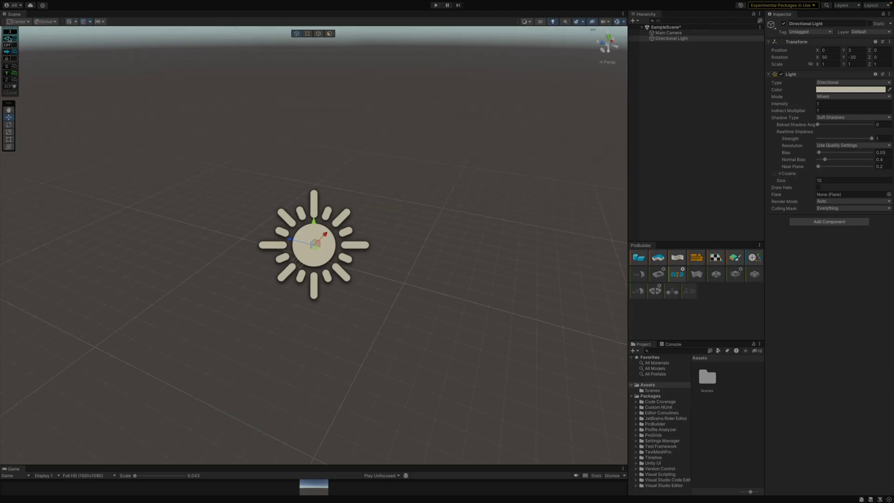
{"action": "left_click", "coordinate": [12, 67]}
{"action": "left_click", "coordinate": [12, 72]}
{"action": "left_click", "coordinate": [12, 87]}
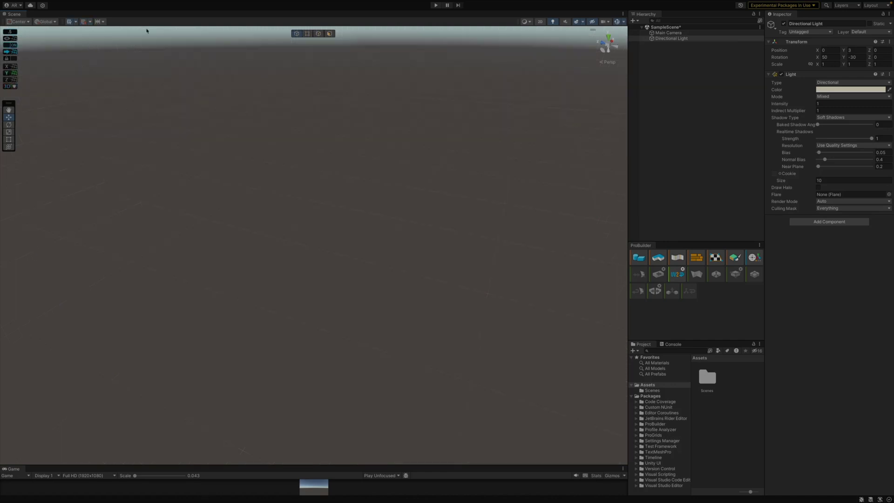
With the grid shown, build a 1×1×1 ProBuilder cube at the origin and open the ProGrids snap settings
{"action": "left_click", "coordinate": [85, 24]}
{"action": "left_click", "coordinate": [639, 258]}
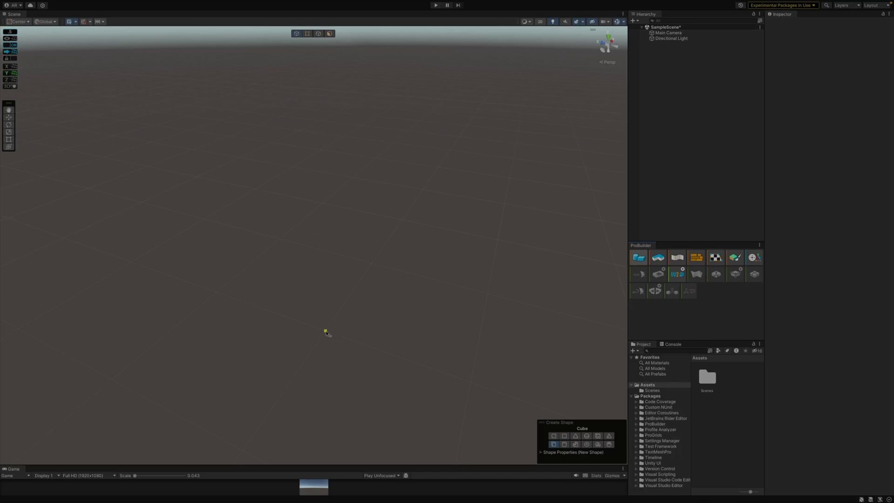
{"action": "left_click_drag", "start_coordinate": [325, 331], "coordinate": [270, 232]}
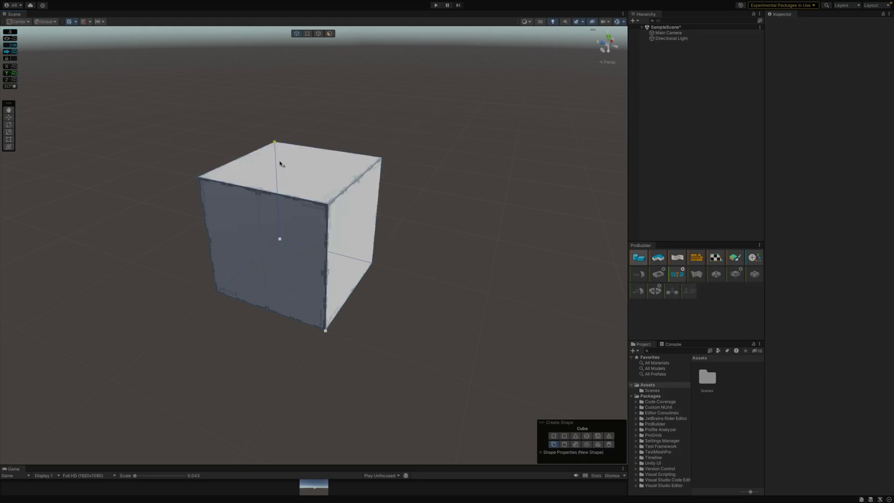
{"action": "left_click", "coordinate": [280, 164]}
{"action": "left_click", "coordinate": [15, 32]}
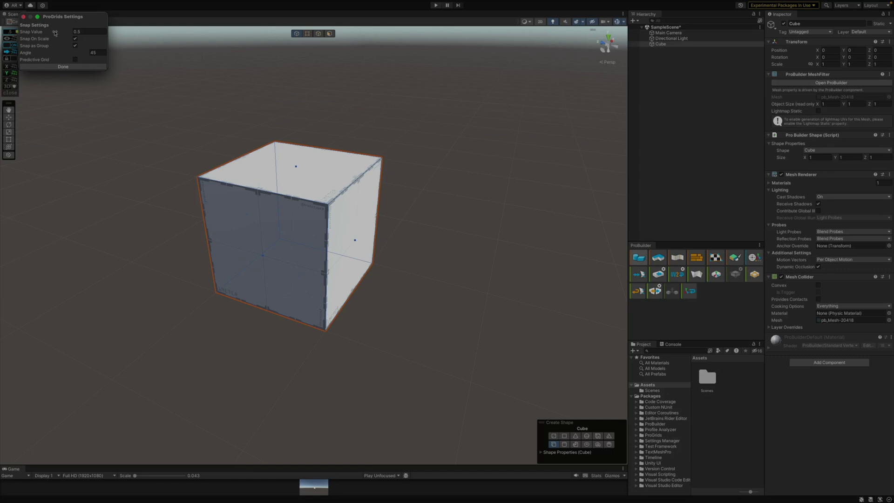
Close ProGrids Settings and unlink the Grid Size axes, leaving X, Y and Z at 1
{"action": "left_click", "coordinate": [87, 33]}
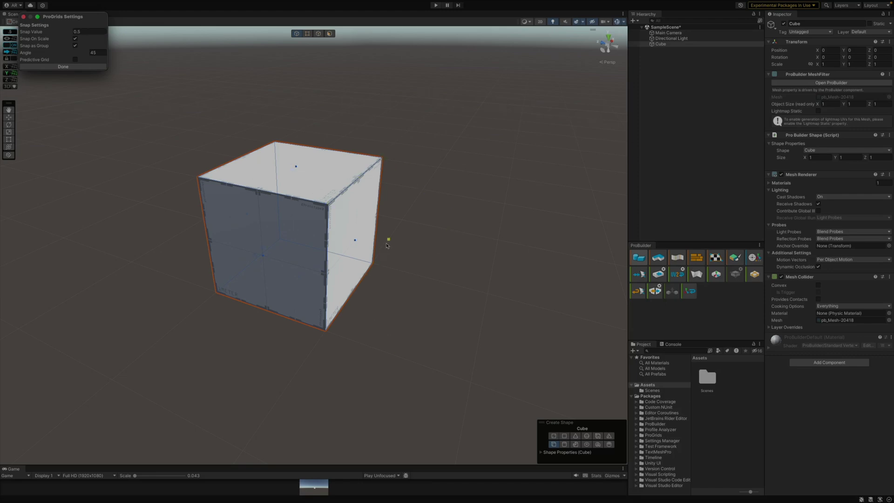
{"action": "left_click", "coordinate": [92, 67]}
{"action": "left_click", "coordinate": [91, 22]}
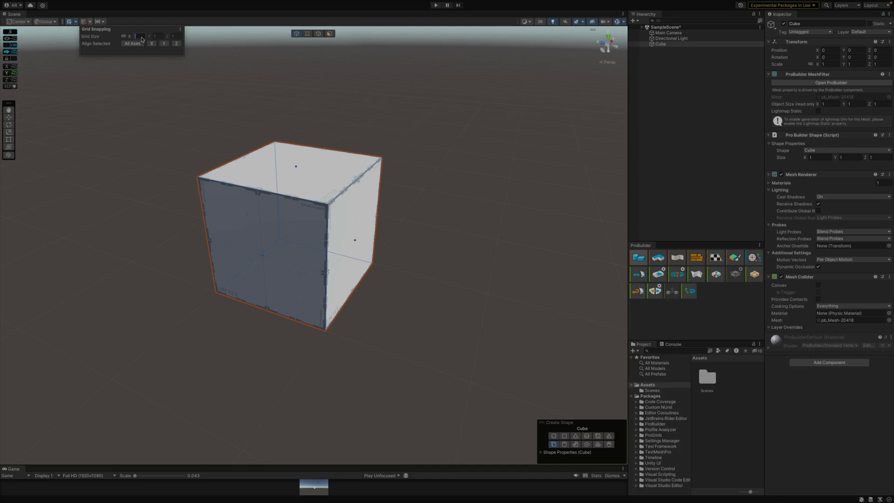
{"action": "left_click", "coordinate": [124, 36]}
{"action": "left_click", "coordinate": [179, 37]}
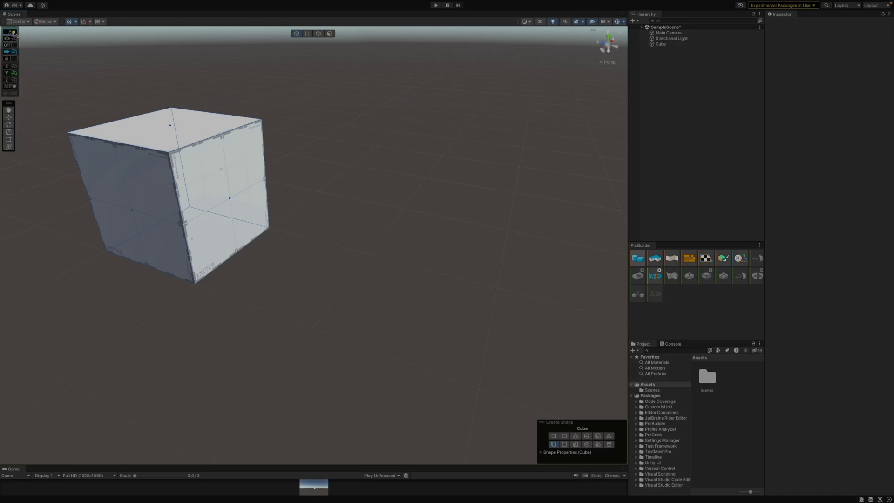
Set the ProGrids snap increment to .5 and turn ProGrids snapping off
{"action": "left_click", "coordinate": [90, 21]}
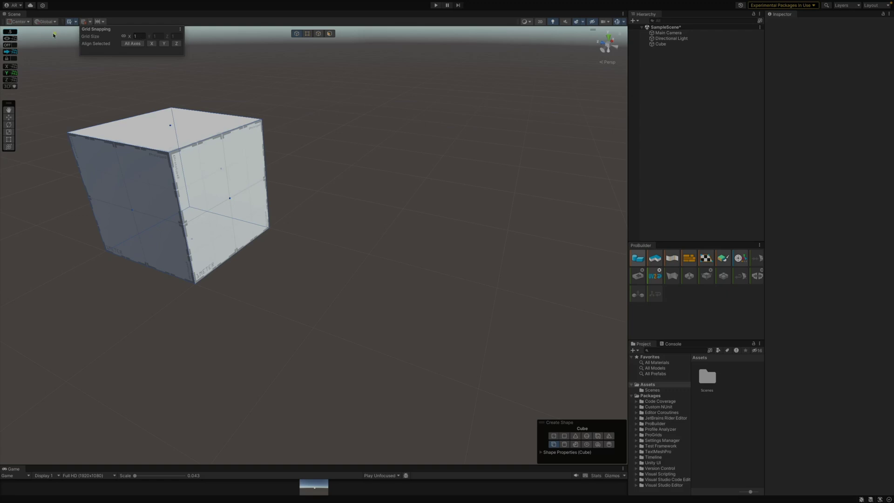
{"action": "left_click", "coordinate": [10, 31]}
{"action": "type", "text": ".5"}
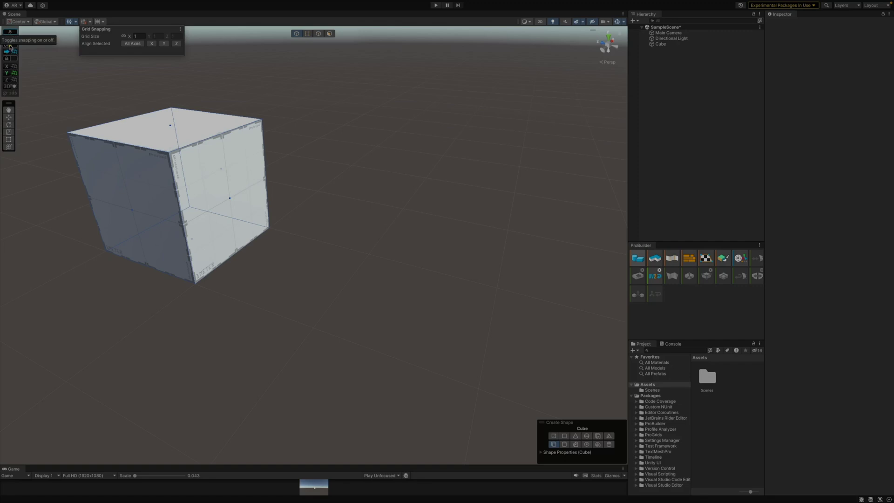
{"action": "left_click", "coordinate": [10, 47]}
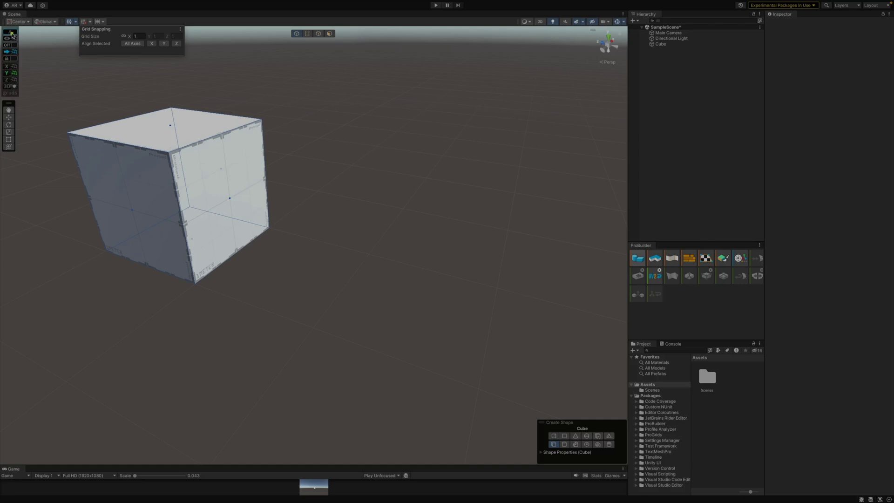
Close ProGrids via Tools > ProGrids > Close ProGrids
{"action": "mouse_move", "coordinate": [102, 2]}
{"action": "left_click", "coordinate": [185, 4]}
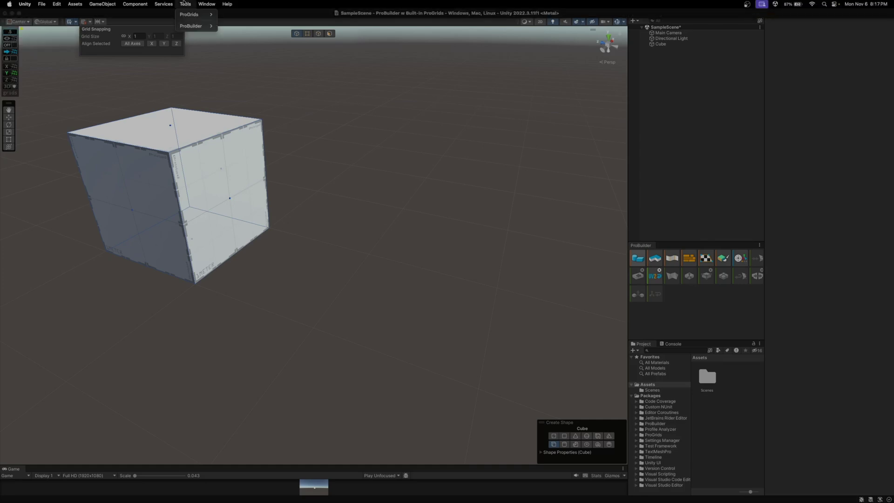
{"action": "mouse_move", "coordinate": [191, 14]}
{"action": "left_click", "coordinate": [236, 84]}
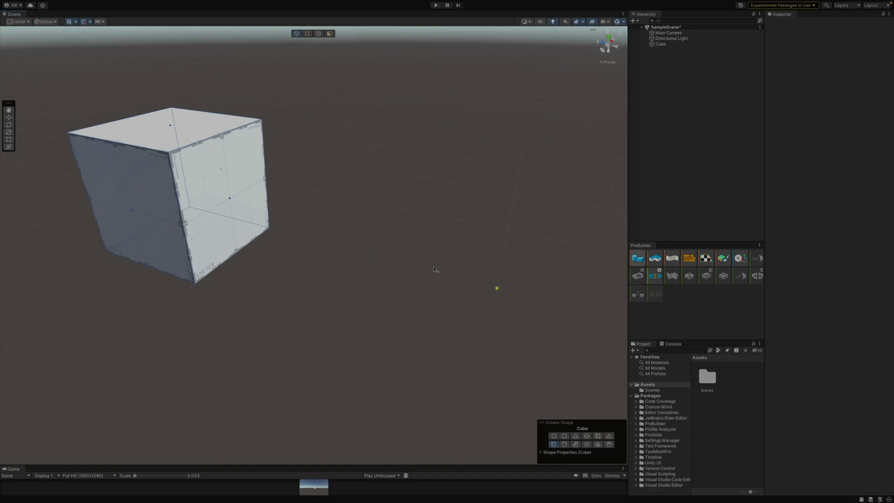
Create a second ProBuilder cube, Cube (1), and move it off the grid toward the first cube
{"action": "left_click", "coordinate": [314, 327]}
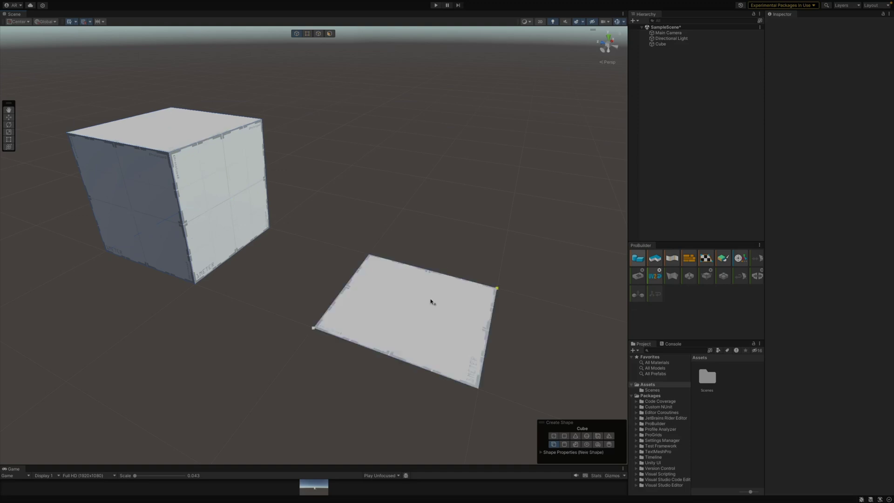
{"action": "left_click", "coordinate": [486, 172]}
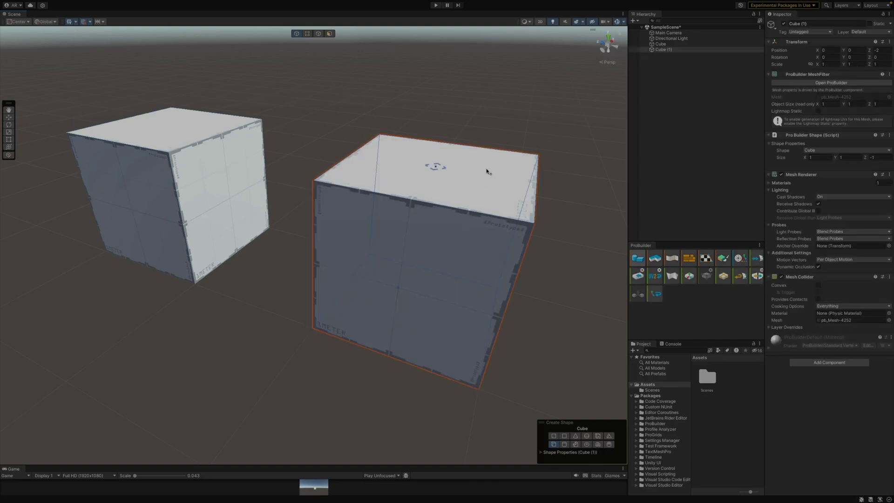
{"action": "key", "text": "Escape"}
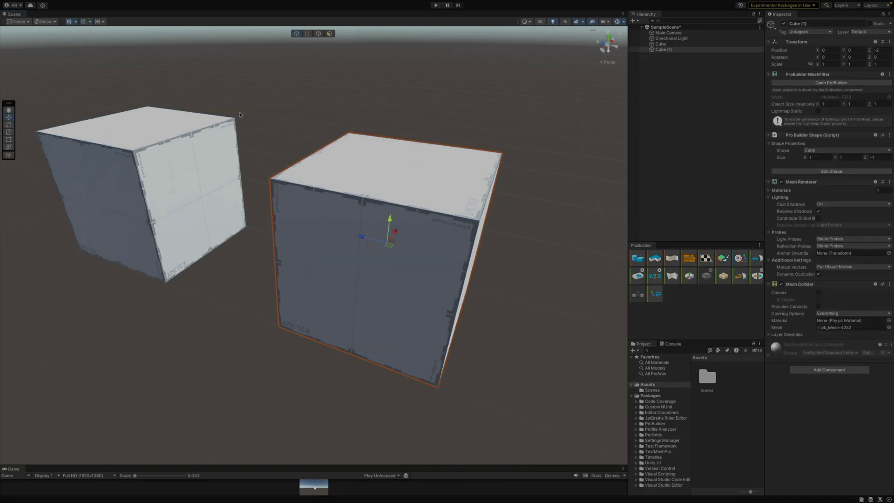
{"action": "left_click_drag", "start_coordinate": [394, 231], "coordinate": [335, 247]}
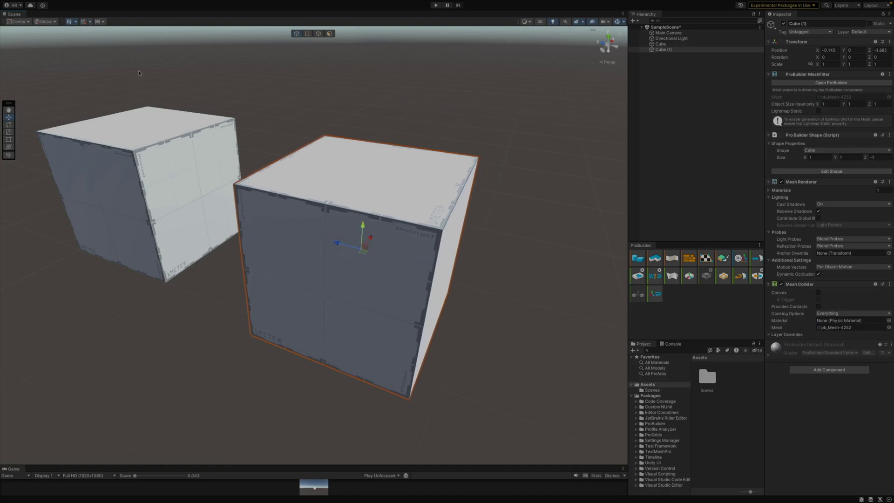
Align Cube (1) to the grid on X, then on all axes to 0, 0, -2
{"action": "left_click", "coordinate": [90, 21]}
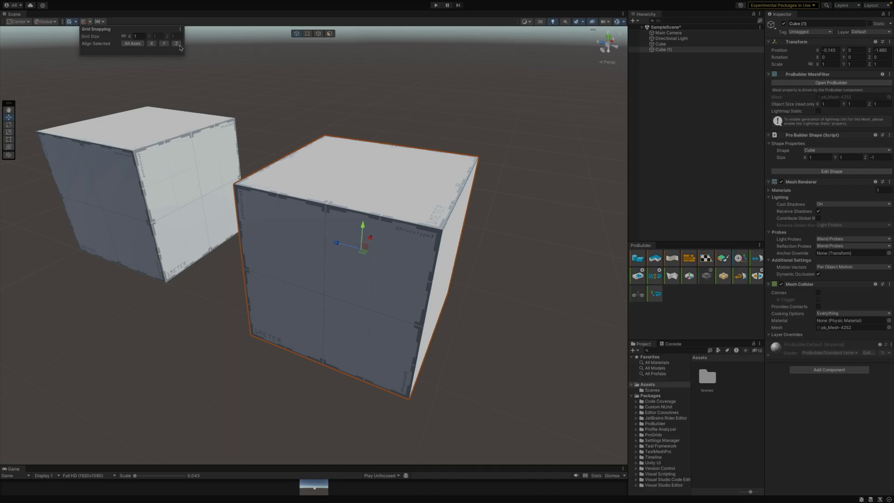
{"action": "left_click", "coordinate": [152, 43]}
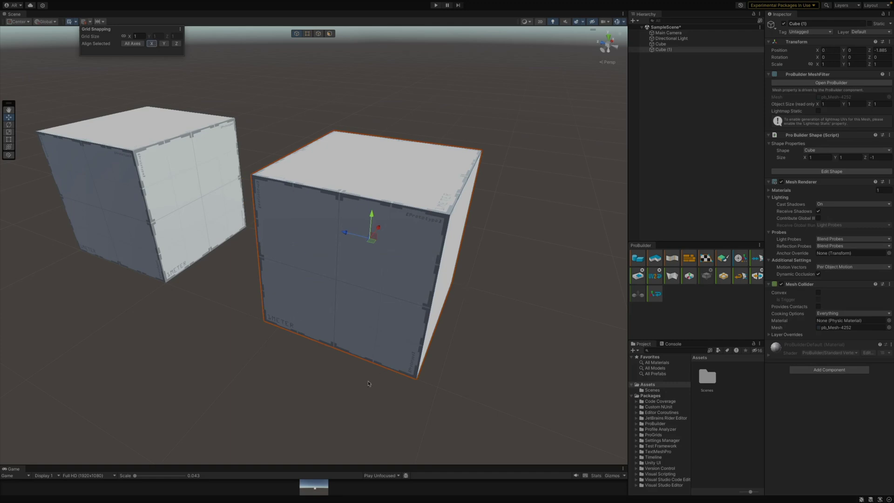
{"action": "mouse_move", "coordinate": [371, 224]}
{"action": "left_mouse_down"}
{"action": "mouse_move", "coordinate": [372, 215]}
{"action": "mouse_move", "coordinate": [365, 235]}
{"action": "left_mouse_up"}
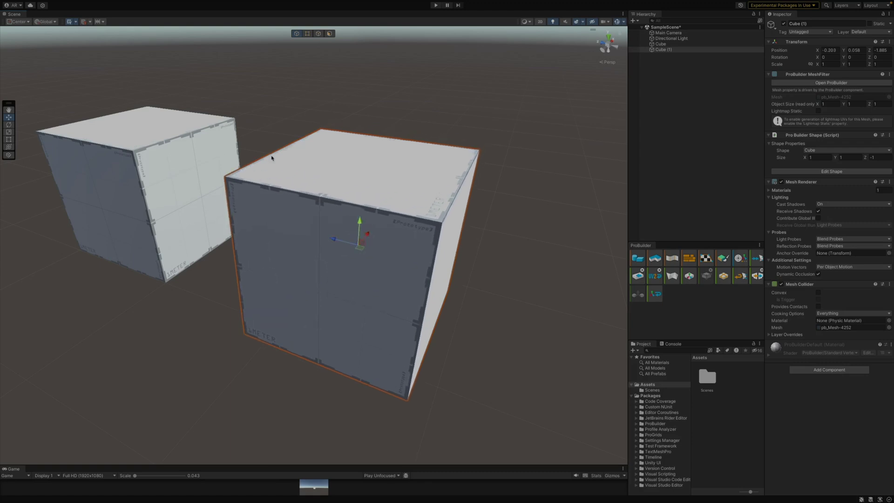
{"action": "left_click", "coordinate": [90, 22]}
{"action": "left_click", "coordinate": [133, 44]}
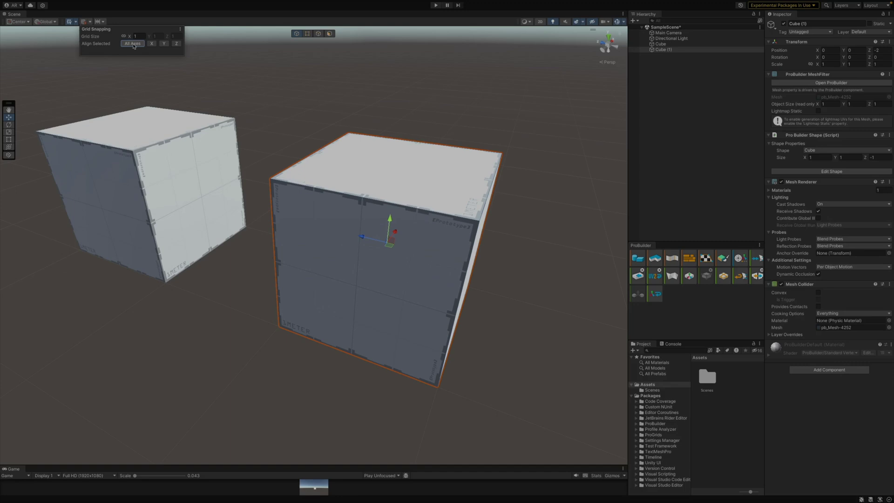
Check the Increment Snapping values, test a Z nudge and Y rotation, then undo them
{"action": "left_click", "coordinate": [103, 21]}
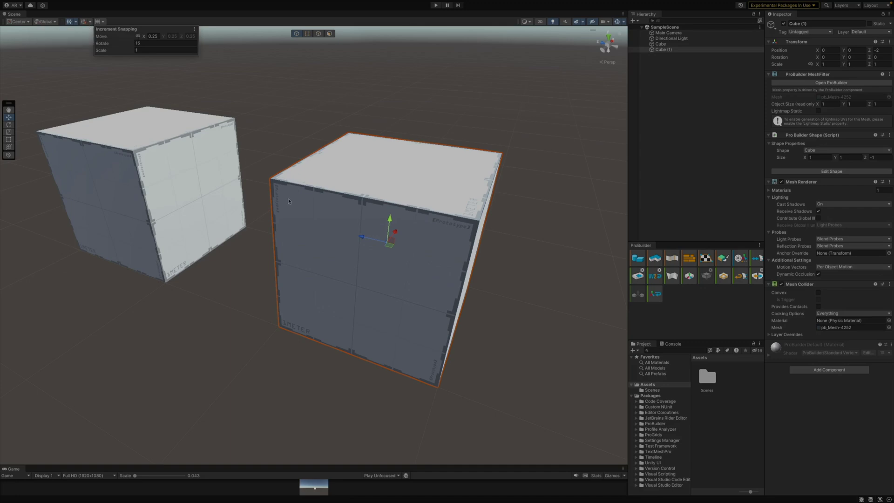
{"action": "left_click_drag", "start_coordinate": [354, 235], "coordinate": [406, 210]}
{"action": "key", "text": "e"}
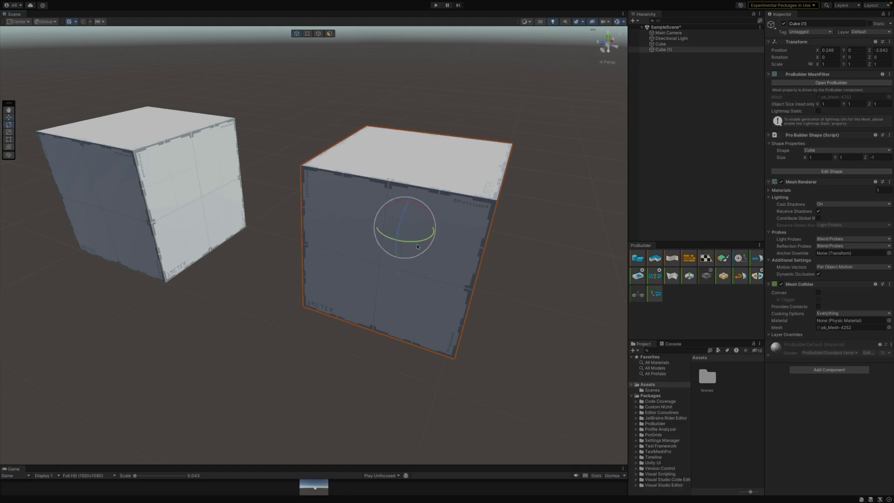
{"action": "left_click_drag", "start_coordinate": [417, 245], "coordinate": [408, 242]}
{"action": "key", "text": "ctrl+z"}
{"action": "key", "text": "ctrl+z"}
{"action": "key", "text": "ctrl+z"}
{"action": "key", "text": "w"}
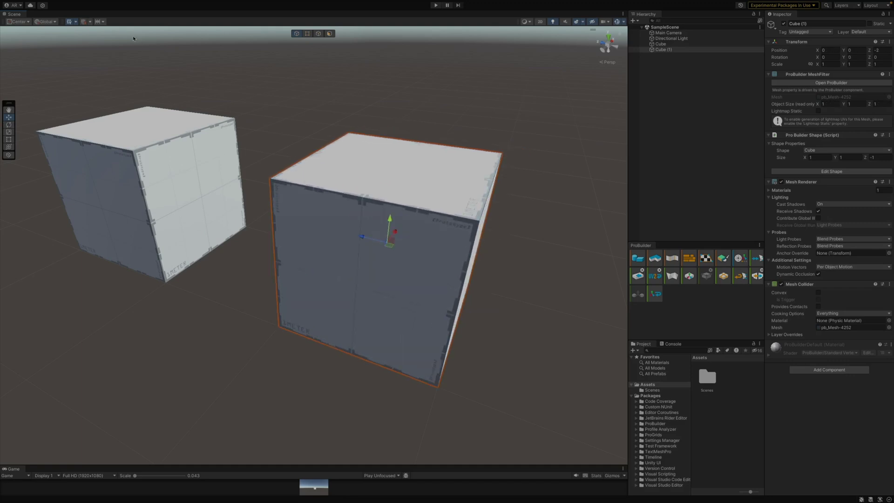
Drag Cube (1) right along X to about 1.028, then deselect it
{"action": "left_click", "coordinate": [103, 22]}
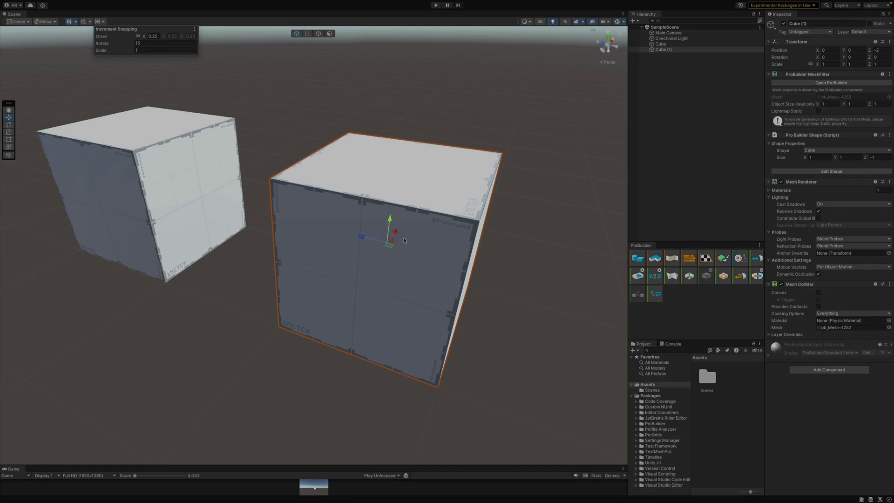
{"action": "left_click_drag", "start_coordinate": [395, 231], "coordinate": [433, 183]}
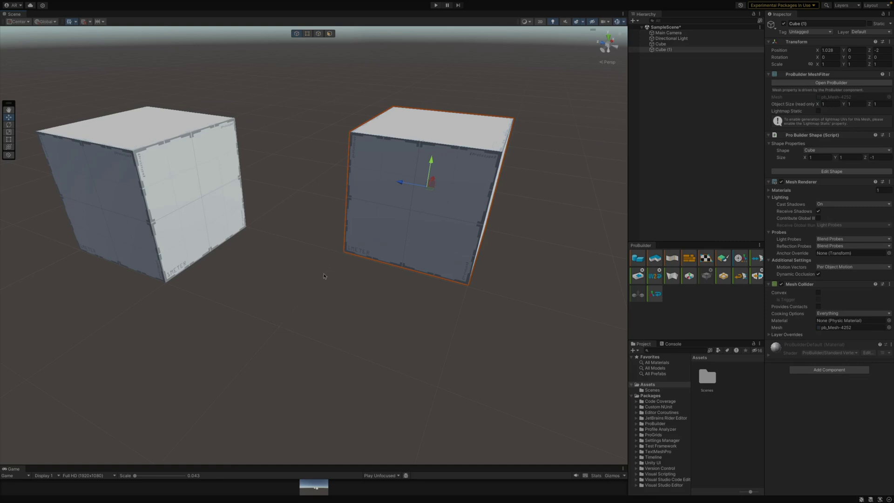
{"action": "left_click", "coordinate": [338, 249]}
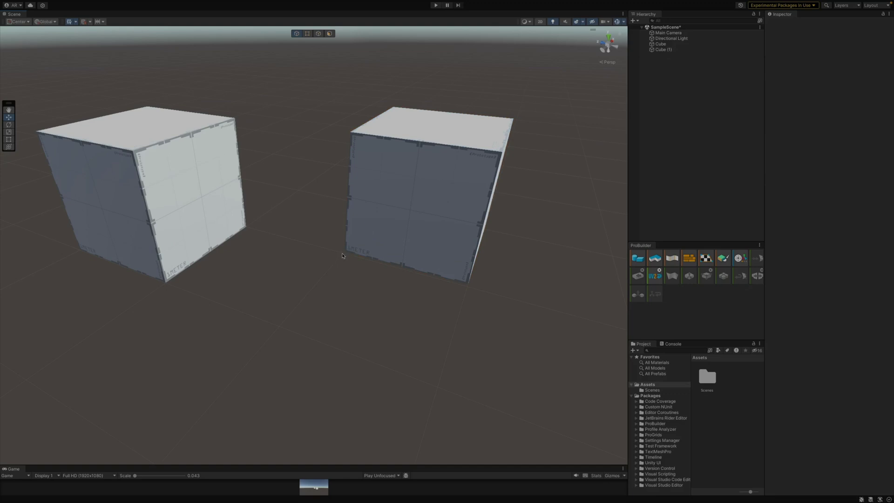
Rotate the right cube around Y, snapping in 15° increments per the Increment Snapping setting
{"action": "left_click", "coordinate": [12, 126]}
{"action": "left_click", "coordinate": [418, 198]}
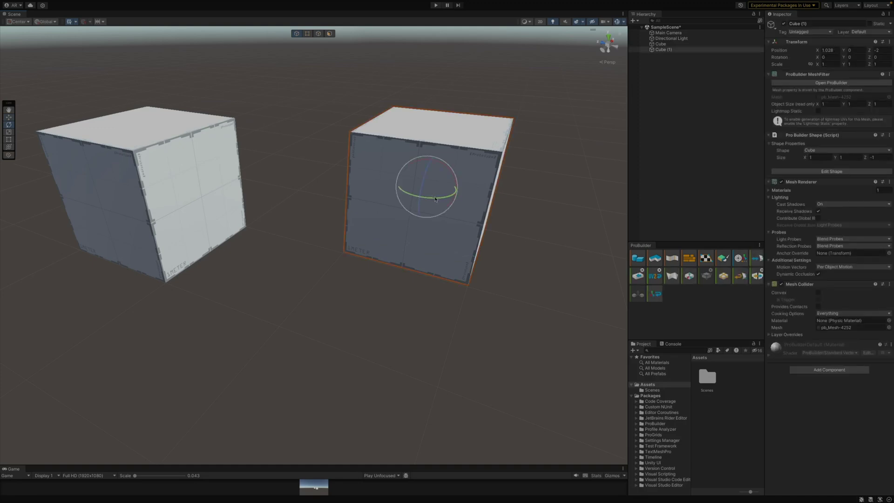
{"action": "left_click_drag", "start_coordinate": [433, 199], "coordinate": [387, 193]}
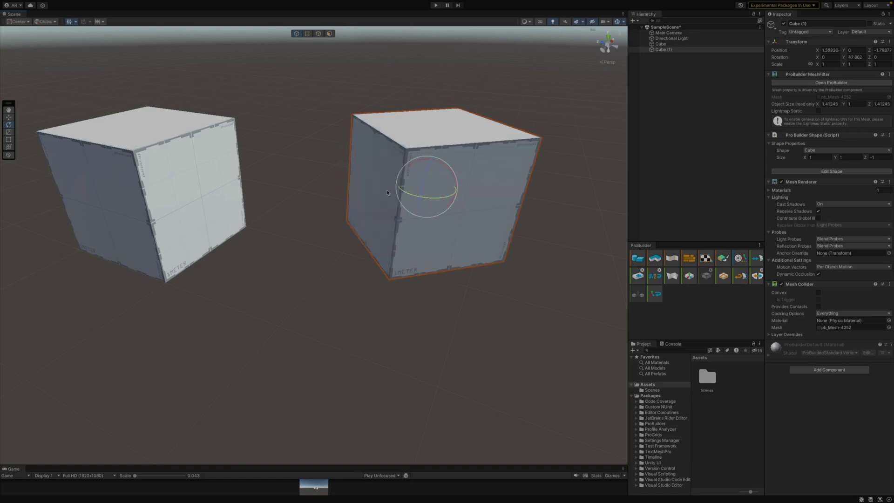
{"action": "left_click", "coordinate": [103, 21]}
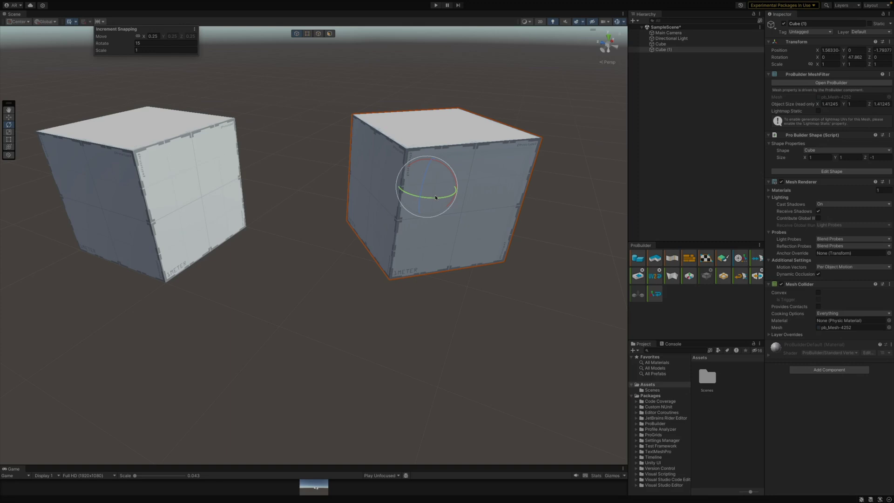
{"action": "left_click_drag", "start_coordinate": [435, 199], "coordinate": [475, 194], "text": "ctrl"}
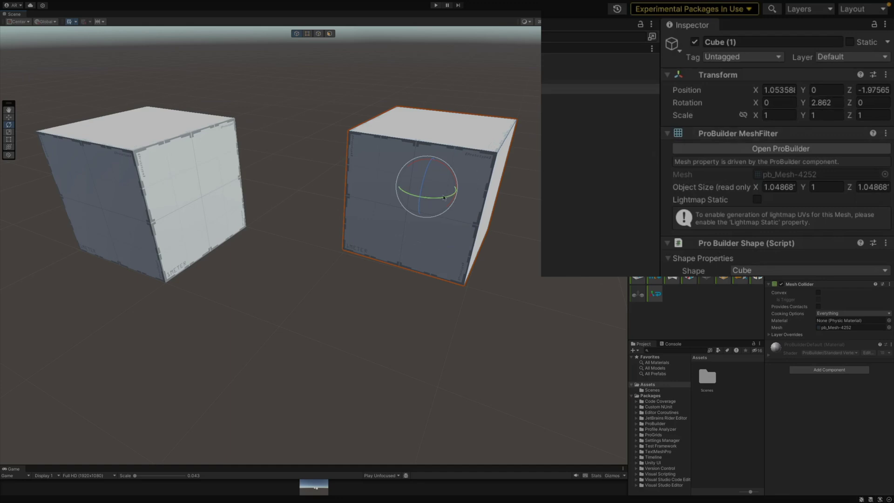
{"action": "left_click_drag", "start_coordinate": [437, 200], "coordinate": [428, 201]}
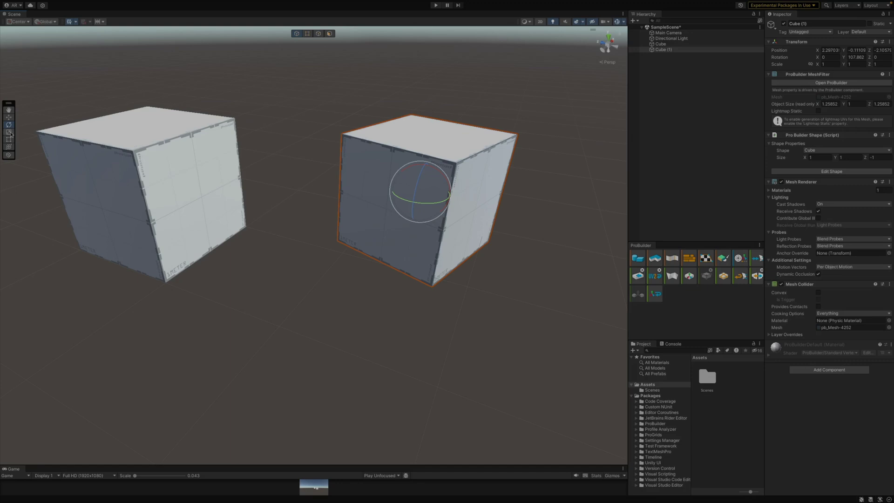
Switch to the Scale tool and turn on increment snapping with a scale step of 1
{"action": "left_click", "coordinate": [9, 132]}
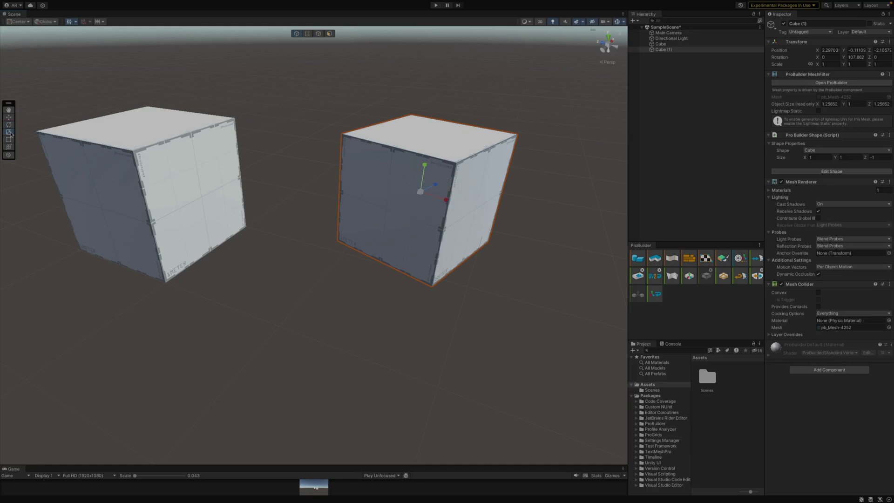
{"action": "left_click", "coordinate": [103, 21]}
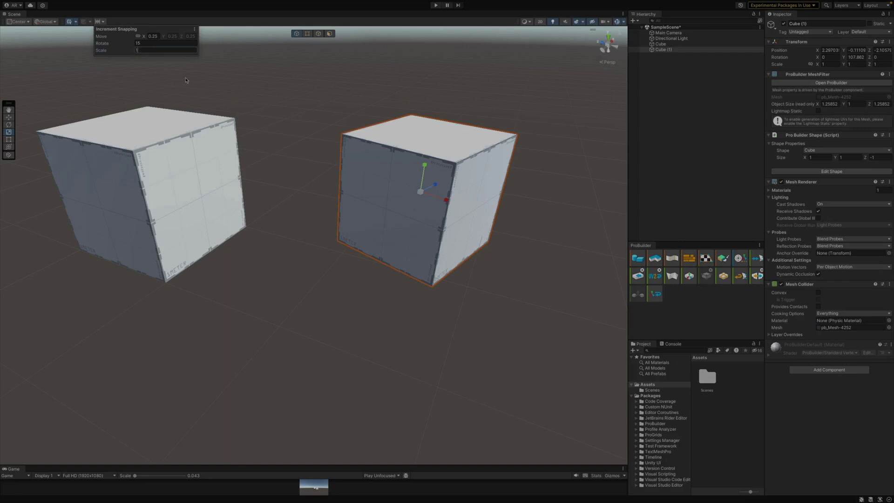
{"action": "left_click", "coordinate": [422, 194]}
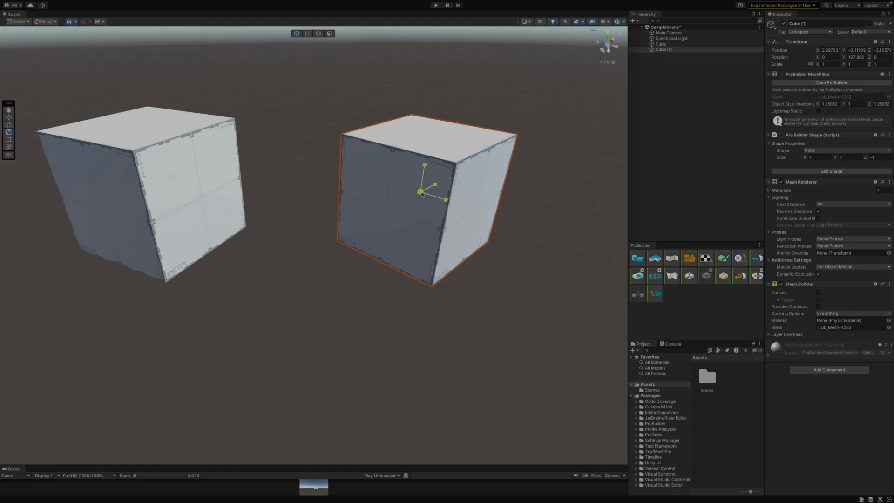
Drag the centre scale handle in snapped steps until the right cube reads scale 6, 6, 6
{"action": "left_click_drag", "start_coordinate": [412, 197], "coordinate": [401, 201]}
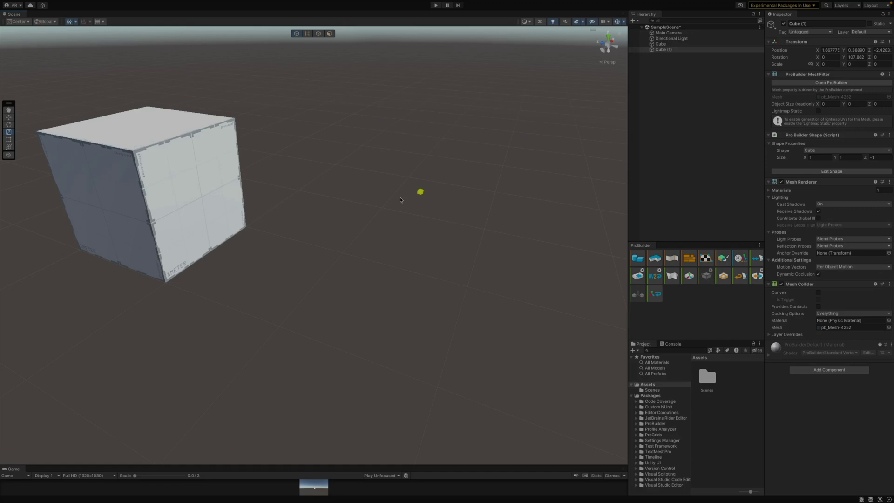
{"action": "left_click_drag", "start_coordinate": [401, 200], "coordinate": [488, 185]}
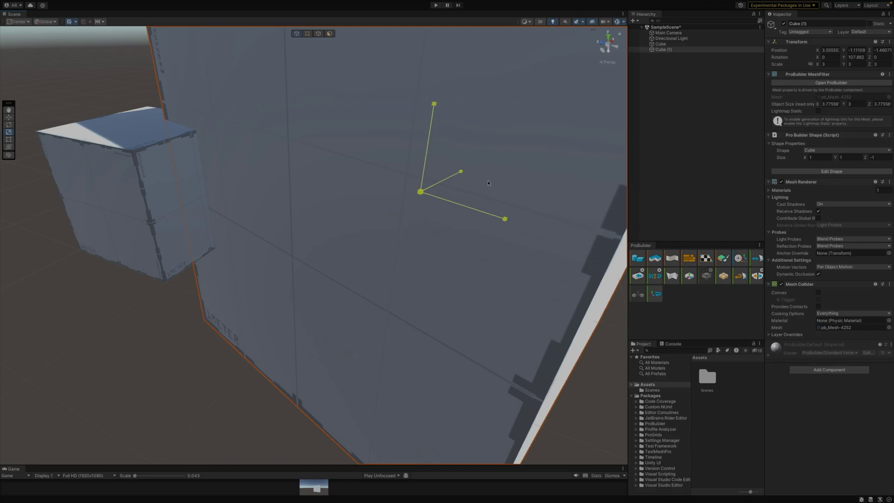
{"action": "left_click_drag", "start_coordinate": [487, 183], "coordinate": [488, 183]}
{"action": "left_click_drag", "start_coordinate": [421, 192], "coordinate": [394, 202]}
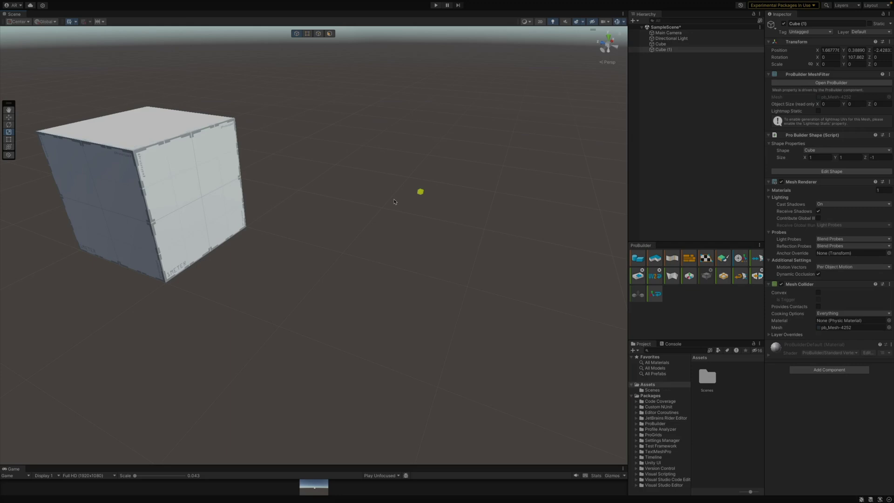
{"action": "left_click_drag", "start_coordinate": [393, 201], "coordinate": [443, 193]}
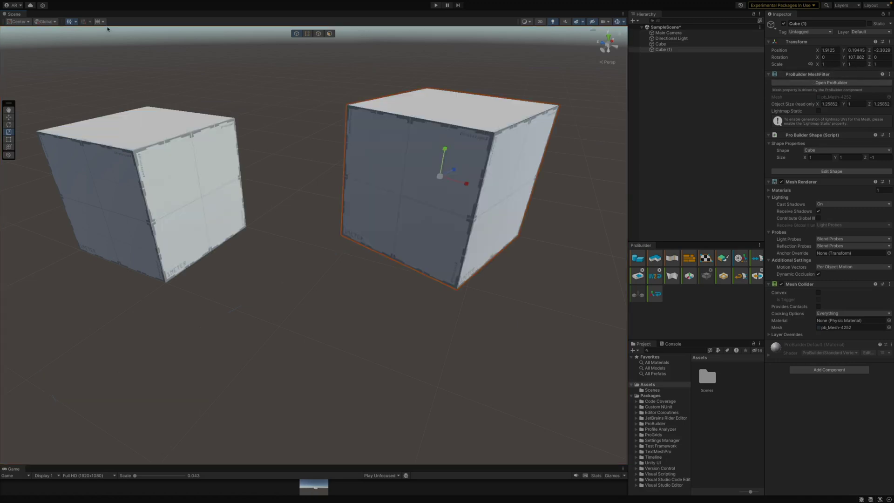
Change the increment snapping scale value to a finer step and reselect Cube (1)
{"action": "left_click", "coordinate": [103, 21]}
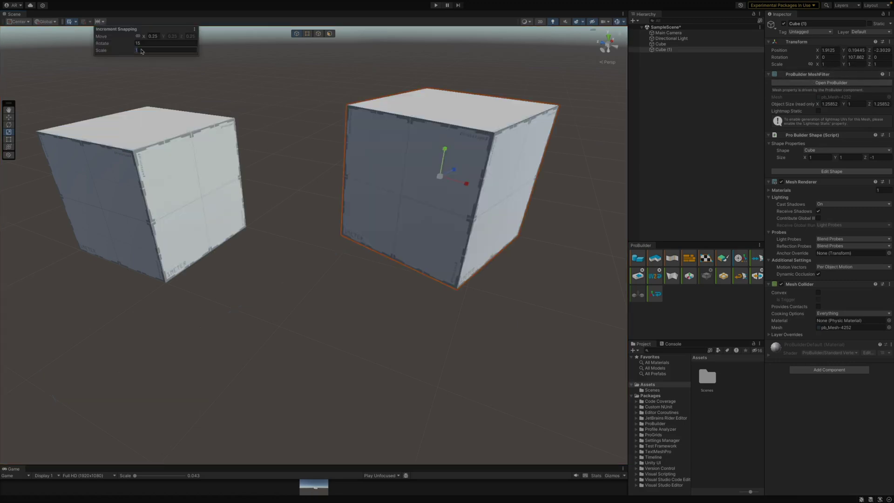
{"action": "left_click", "coordinate": [294, 113]}
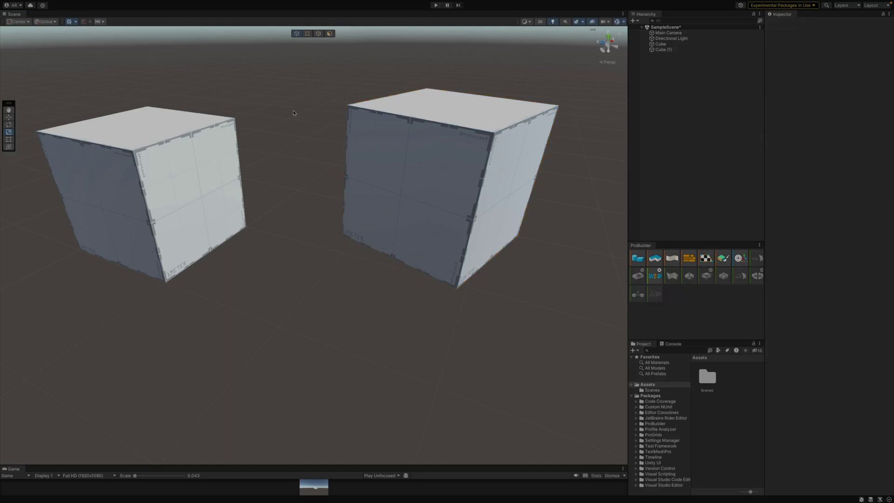
{"action": "left_click", "coordinate": [417, 149]}
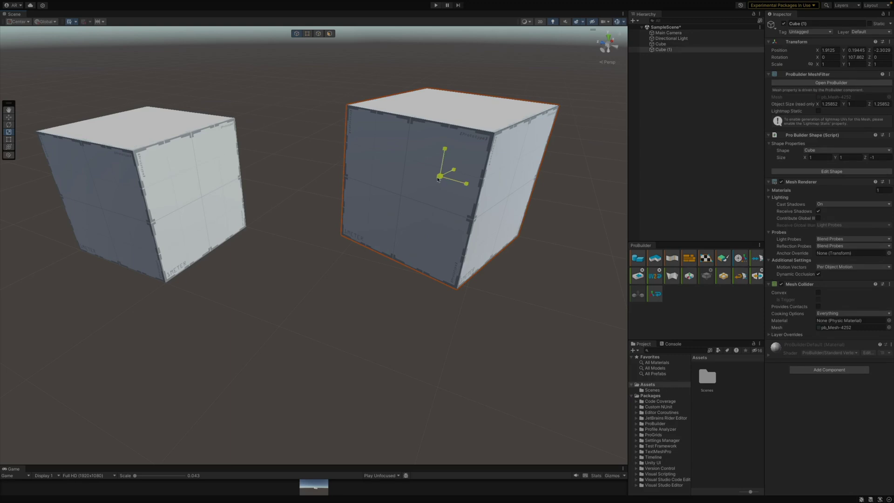
Resize the cube uniformly to 0.5, then 1.5, then undo and redo the last resize
{"action": "left_click_drag", "start_coordinate": [439, 180], "coordinate": [407, 185]}
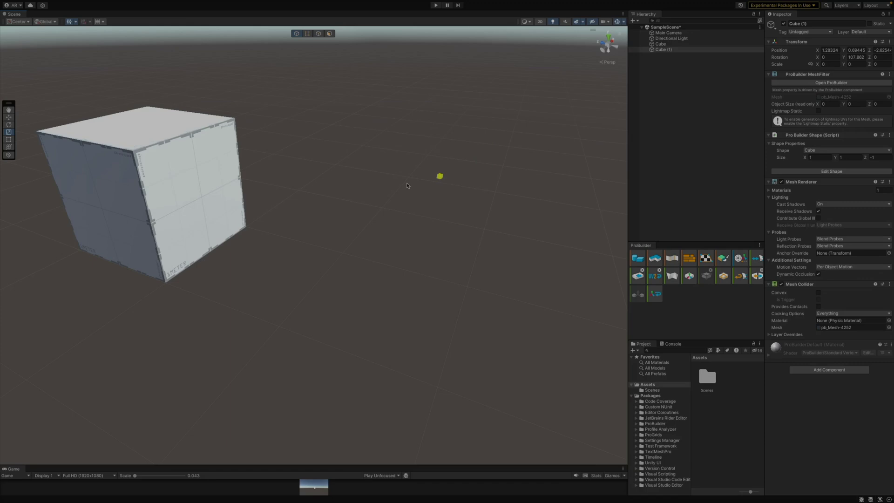
{"action": "left_click_drag", "start_coordinate": [408, 185], "coordinate": [474, 169]}
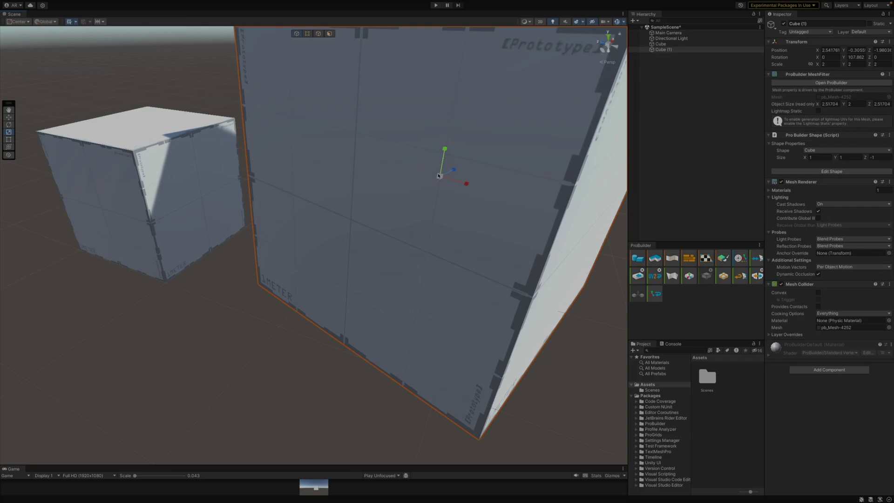
{"action": "left_click_drag", "start_coordinate": [439, 179], "coordinate": [412, 189]}
{"action": "key", "text": "ctrl+z"}
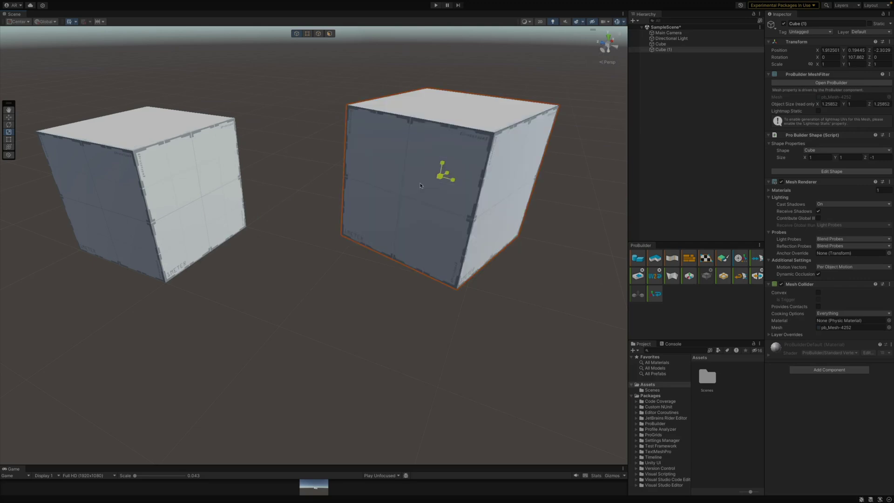
{"action": "key", "text": "ctrl+y"}
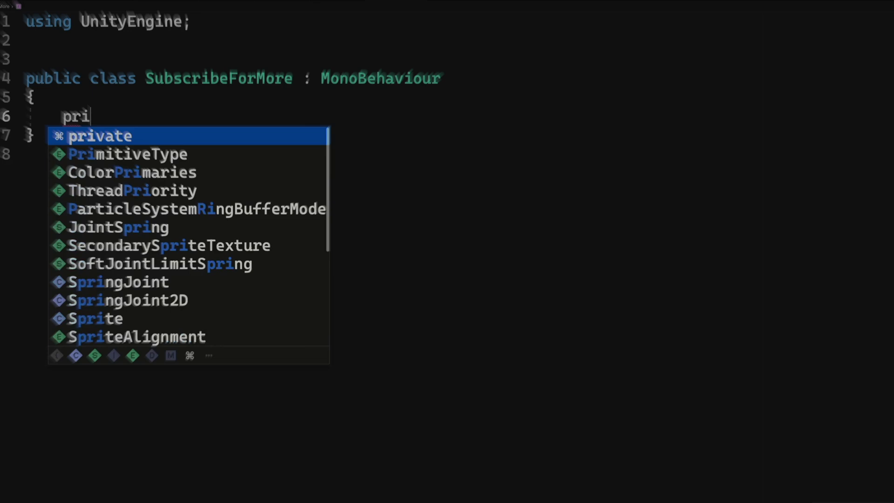
Declare private bool fields subscribed and wantMoreTutorials in the SubscribeForMore class
{"action": "type", "text": "vate bool subscribed;"}
{"action": "key", "text": "Return"}
{"action": "type", "text": "private bool wantMoreTutorials;"}
{"action": "key", "text": "Return"}
Add a Start() method setting subscribed = true when subscribed is false and wantMoreTutorials is true
{"action": "key", "text": "Return"}
{"action": "type", "text": "private void Start()"}
{"action": "key", "text": "Return"}
{"action": "type", "text": "{"}
{"action": "key", "text": "Return"}
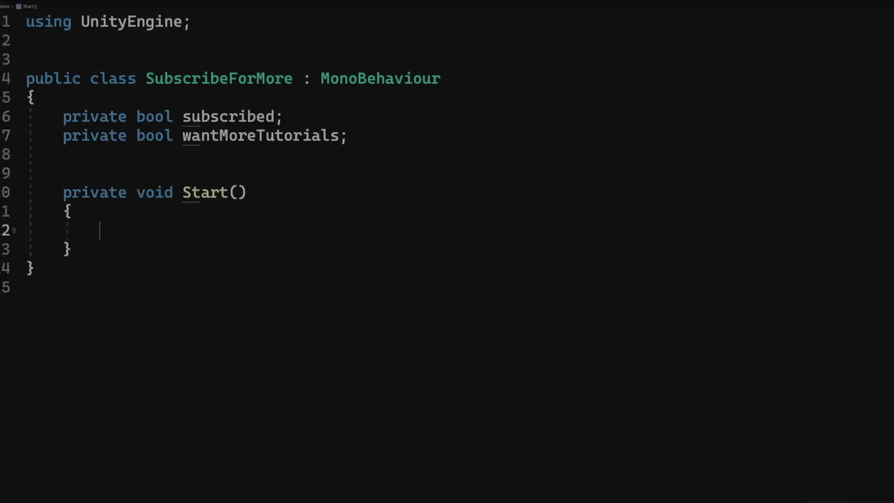
{"action": "type", "text": "if (subscribed == false && wantMoreTutorials == true)"}
{"action": "key", "text": "Return"}
{"action": "type", "text": "{"}
{"action": "key", "text": "Return"}
{"action": "type", "text": "// Click the subscribe button so that..."}
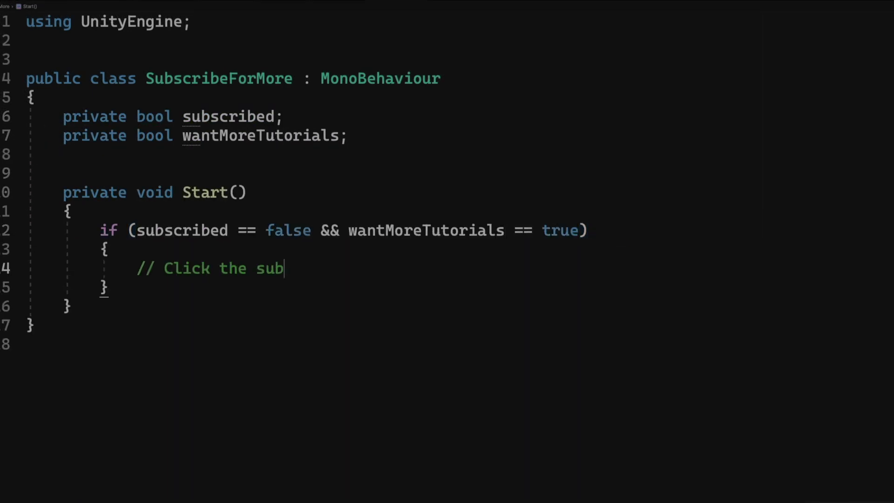
{"action": "key", "text": "Return"}
{"action": "type", "text": "subscribed = true;"}
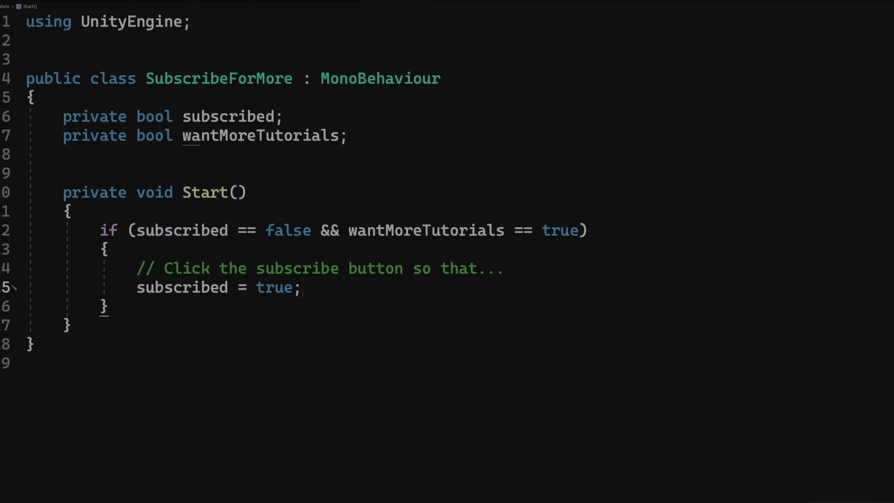